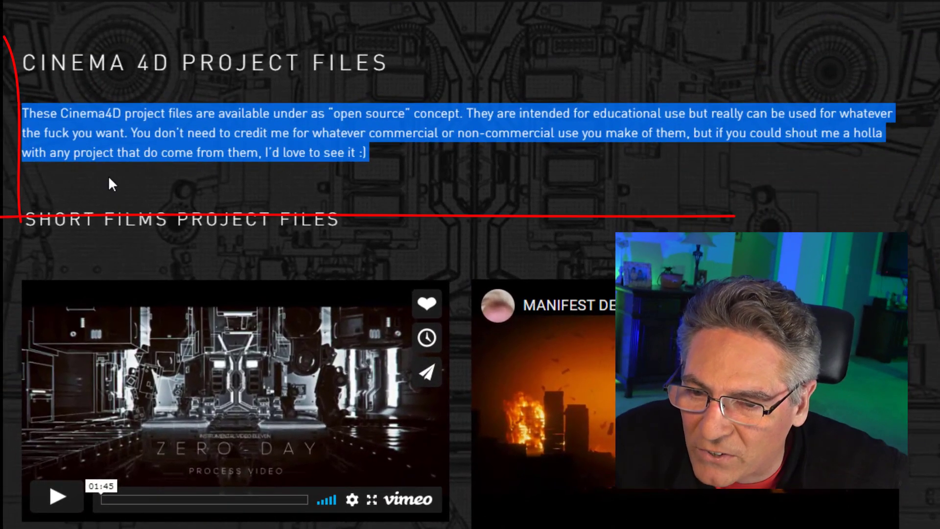
Browse the Cinema 4D project files page and open the CUTTT (loop) video.
left_click(100, 157)
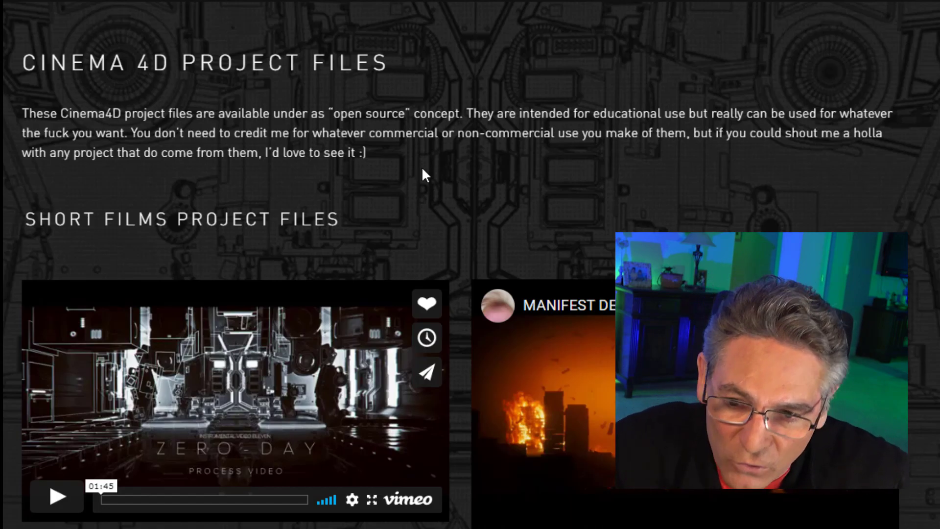
scroll(390, 191, "down", 15)
scroll(391, 192, "down", 20)
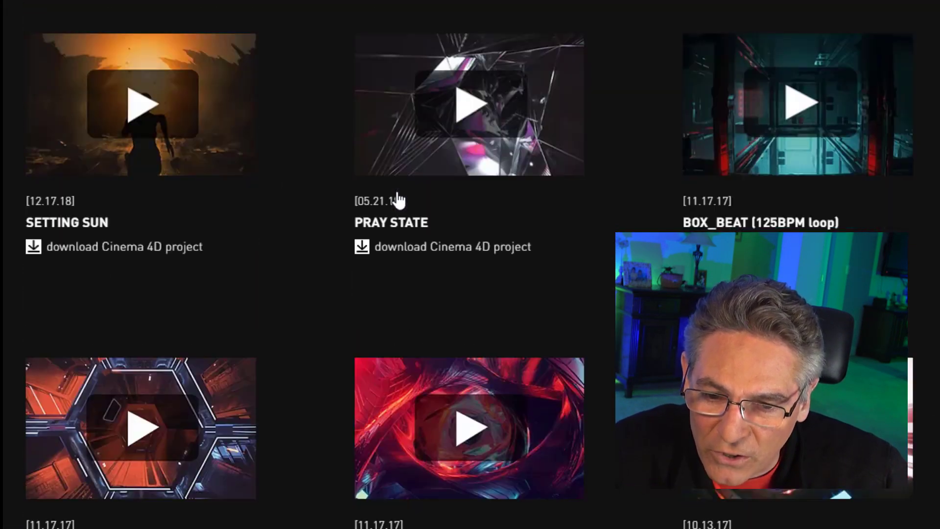
scroll(470, 265, "down", 10)
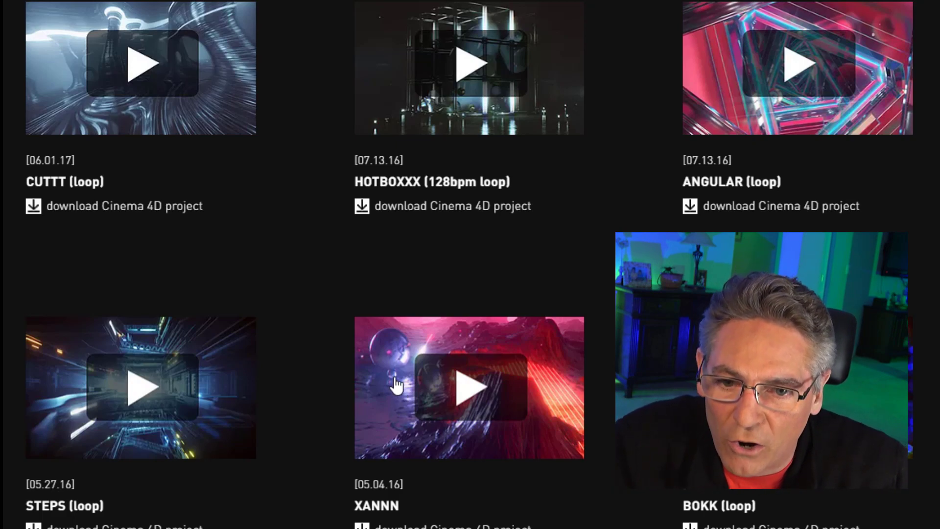
left_click(230, 121)
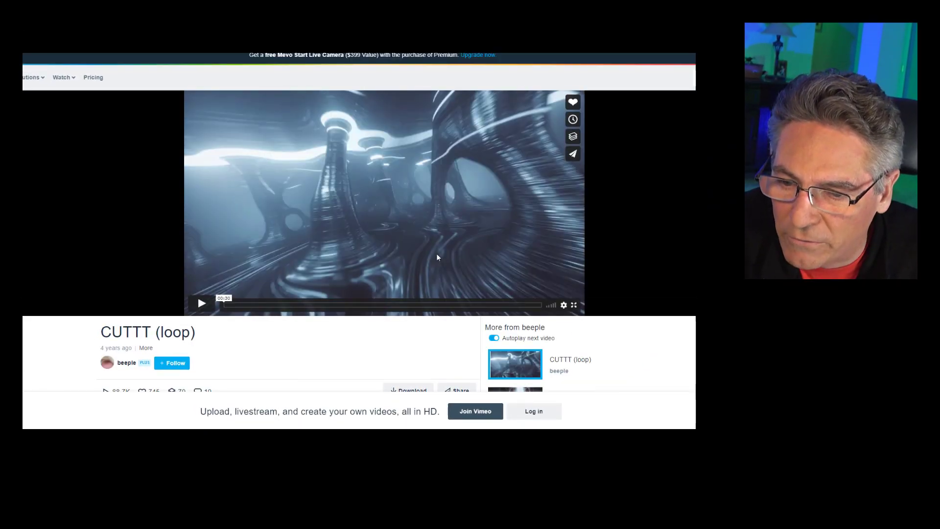
Play the CUTTT (loop) video and open its download options.
left_click(205, 304)
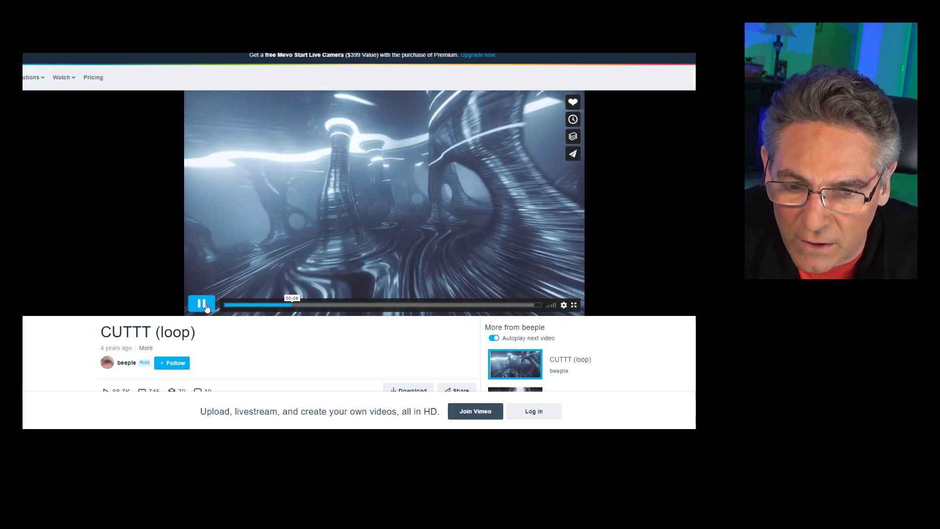
scroll(258, 311, "down", 4)
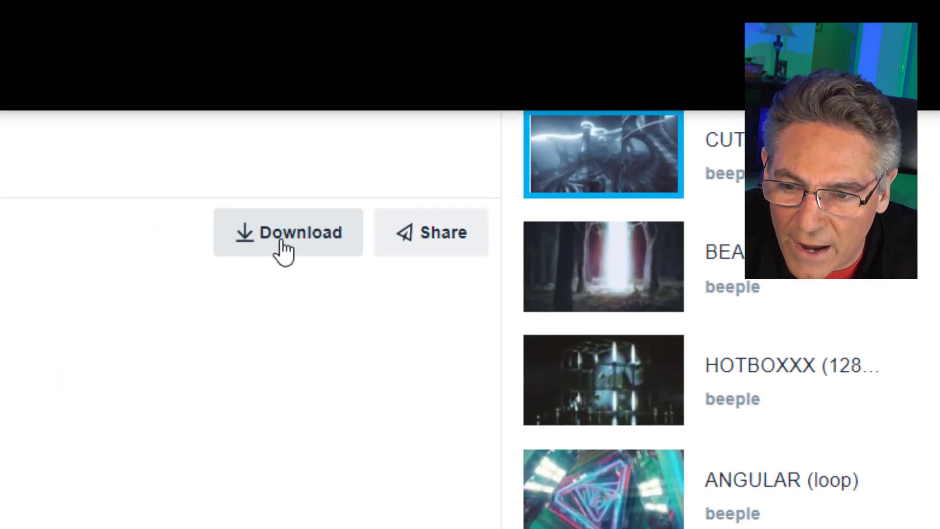
left_click(406, 186)
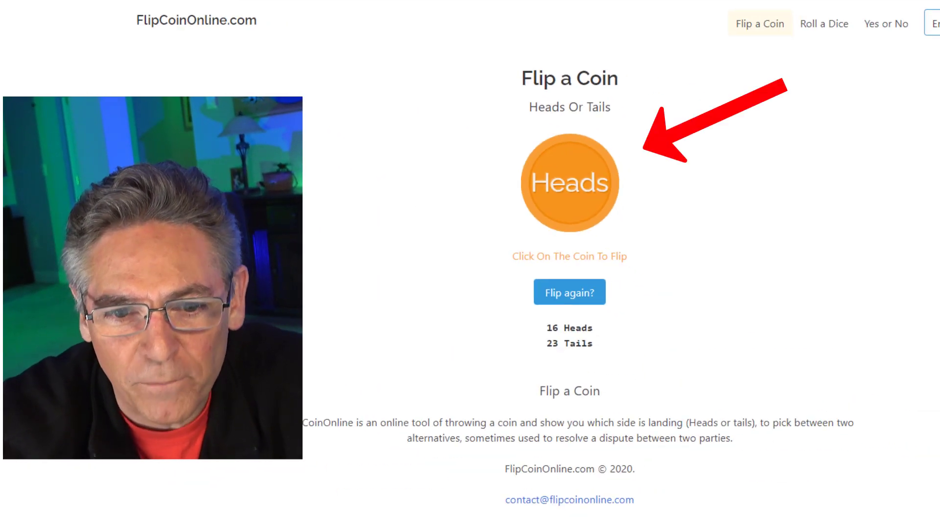
Flip the heads-or-tails coin on FlipCoinOnline.com and roll the two dice on its Roll a Dice page.
left_click(569, 189)
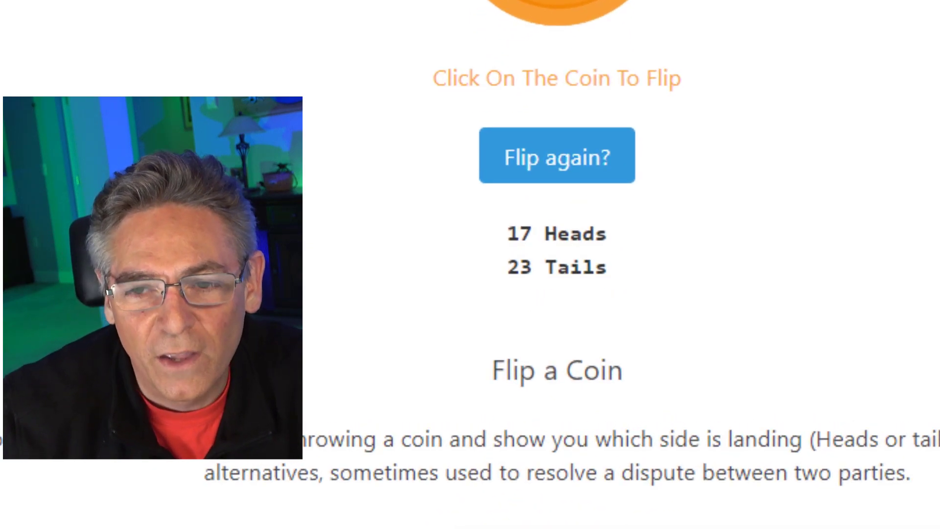
left_click(620, 164)
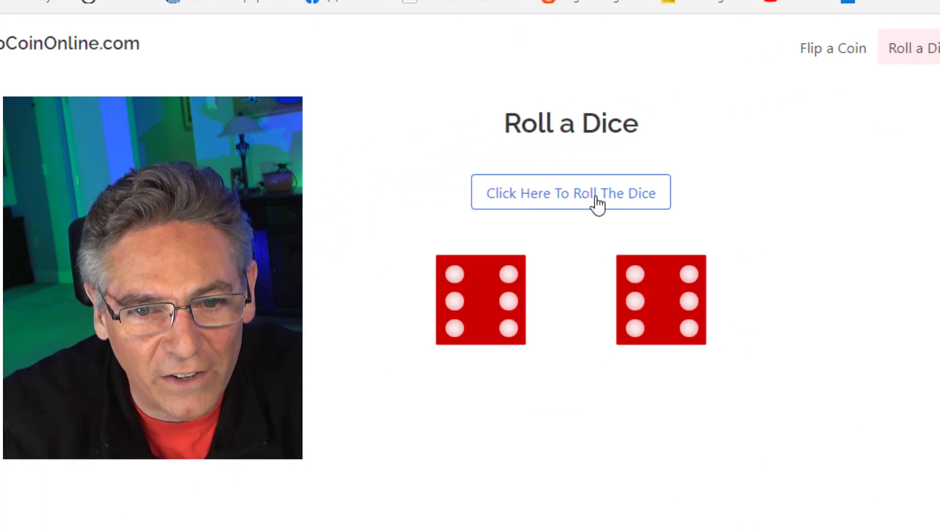
left_click(588, 193)
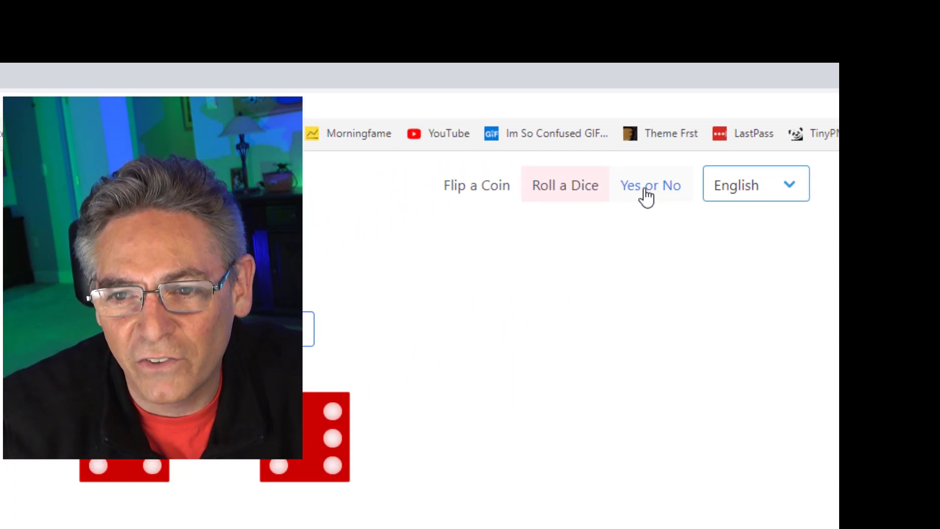
Flip the coin on the Yes or No page and return to the Roll a Dice page.
left_click(642, 189)
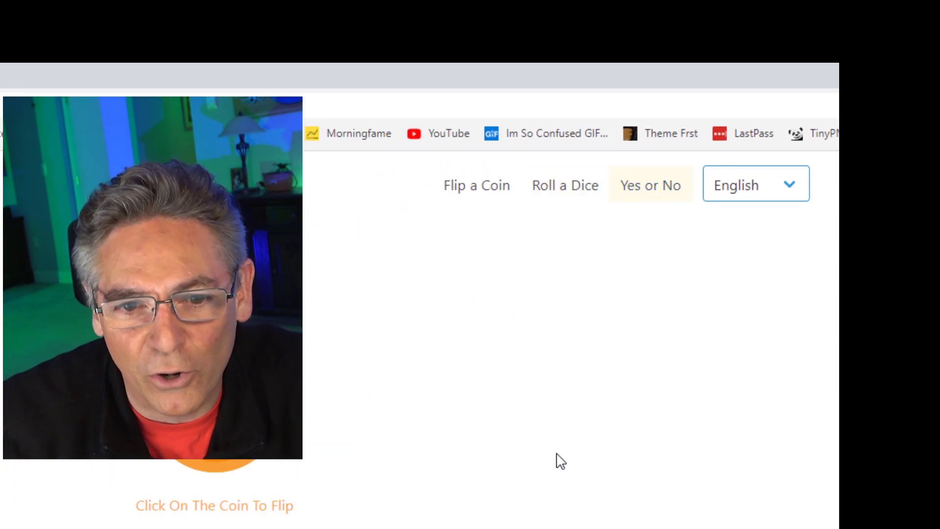
left_click(288, 411)
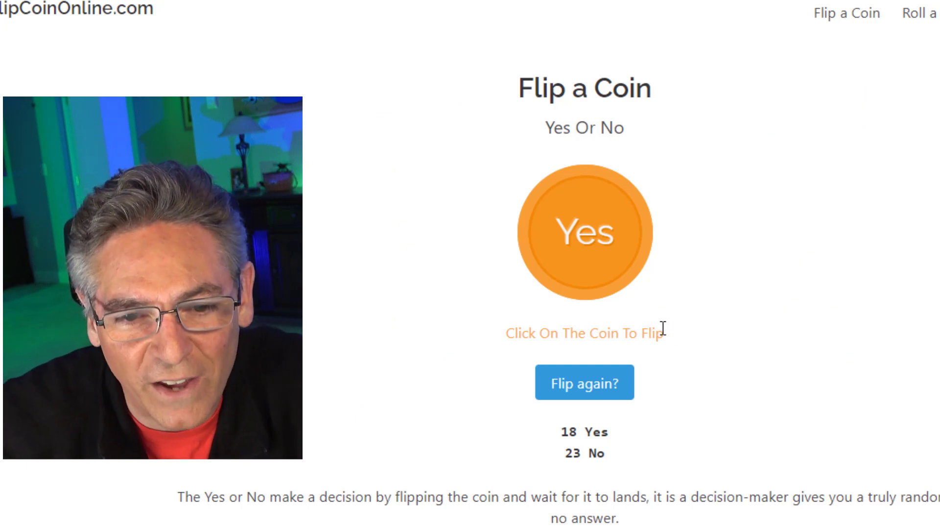
left_click(917, 20)
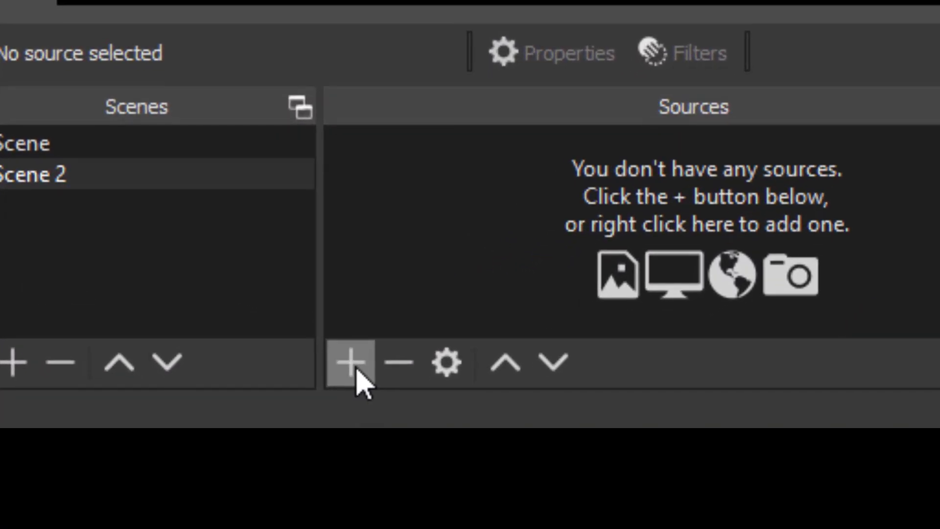
Switch to OBS Studio and add a new Window Capture source named Randomizer to Scene 2.
left_click(336, 493)
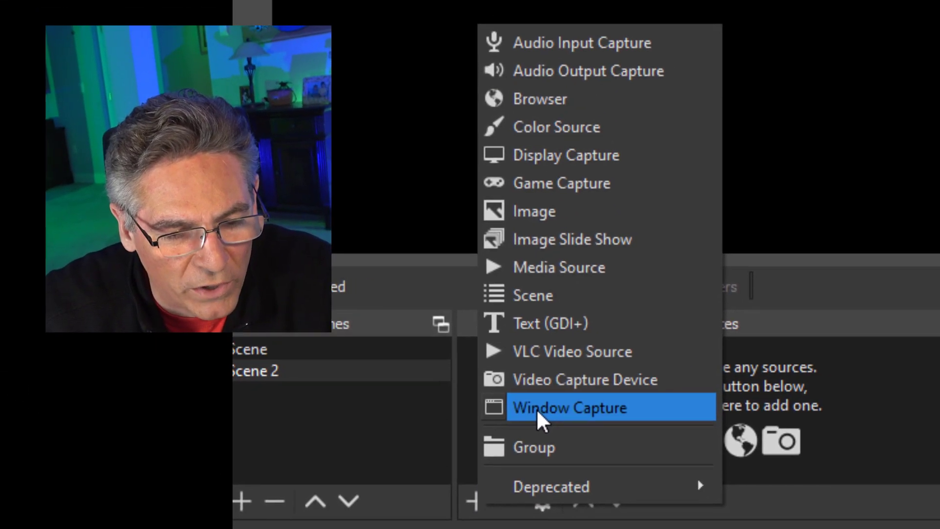
left_click(536, 408)
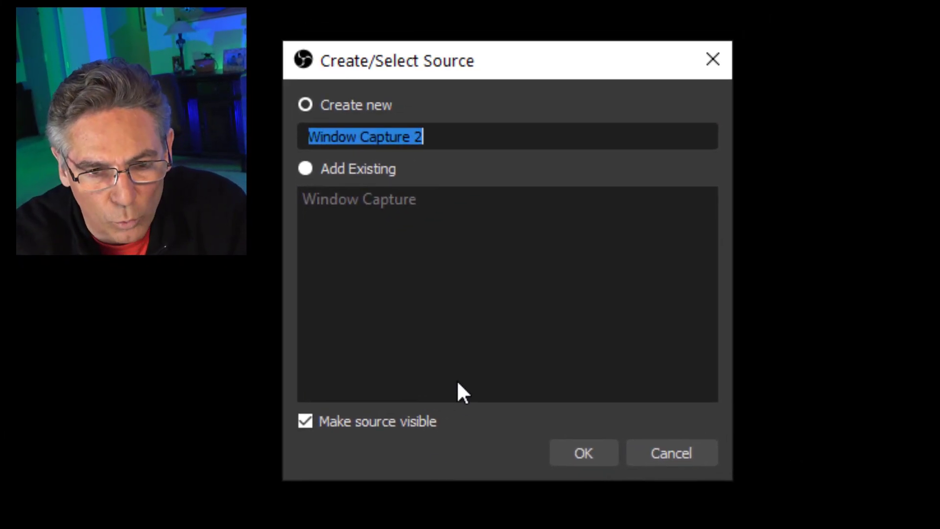
type("Randomizer")
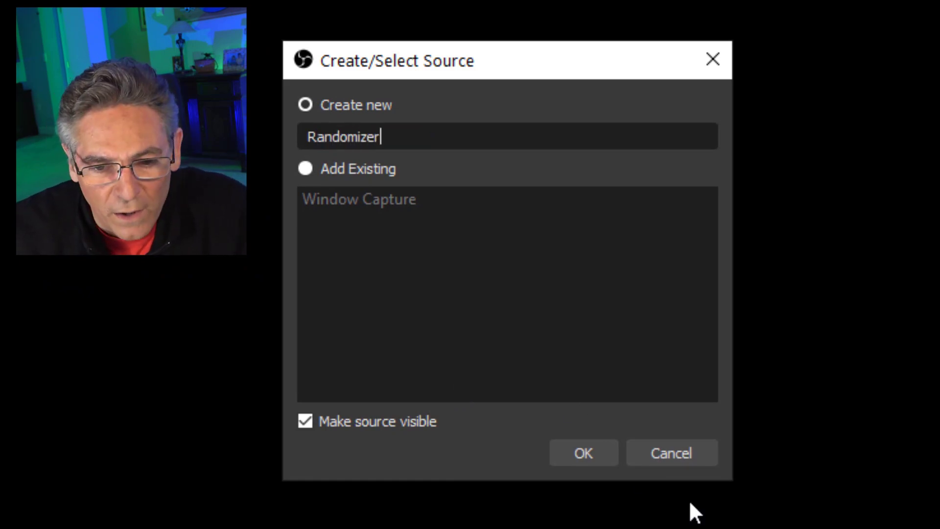
left_click(584, 453)
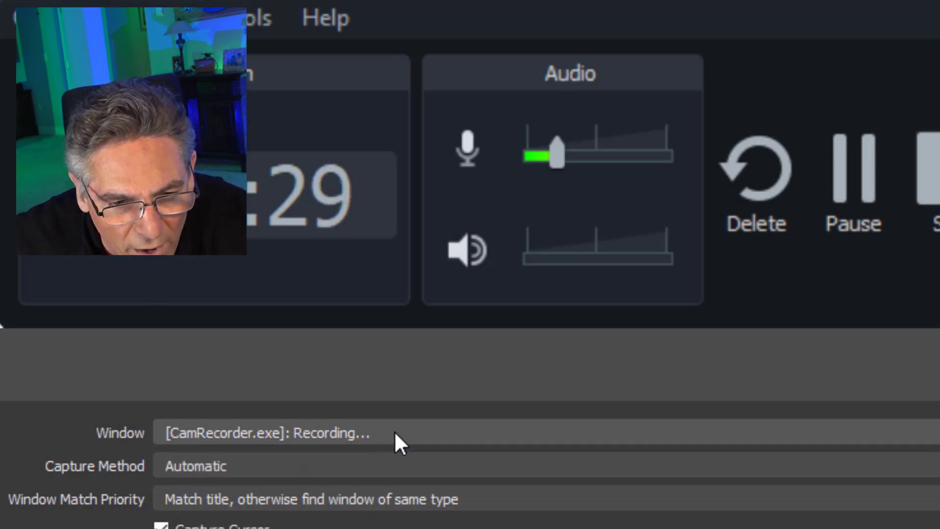
Set the Randomizer source to capture the Brave window showing FlipCoinOnline.com's Roll a Dice page.
left_click(396, 428)
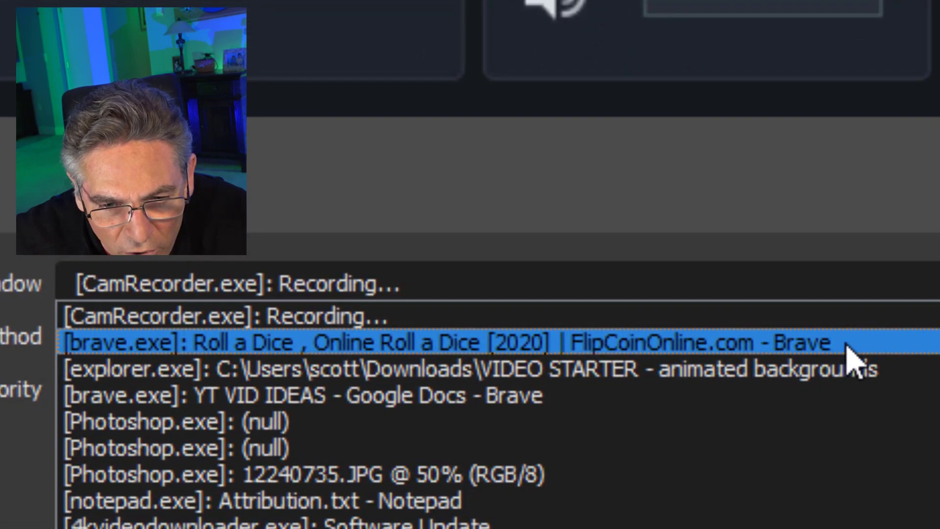
left_click(847, 348)
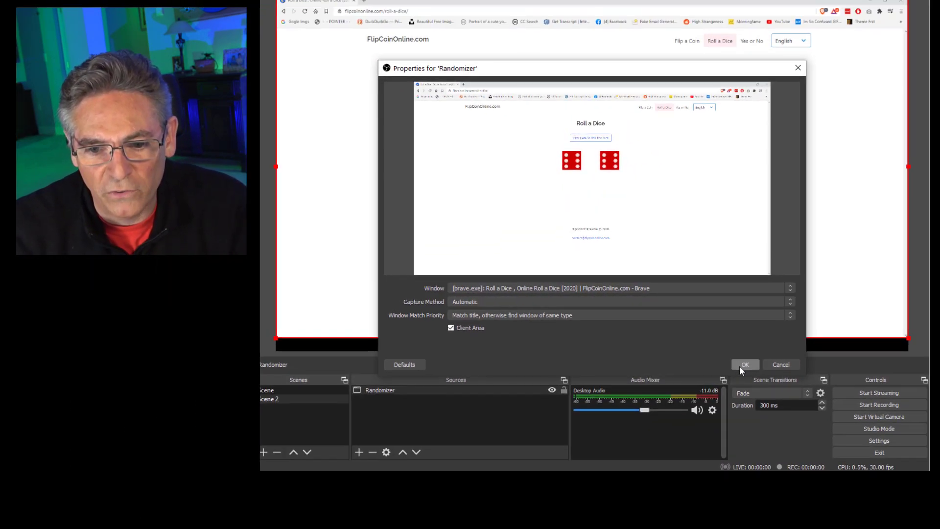
left_click(739, 365)
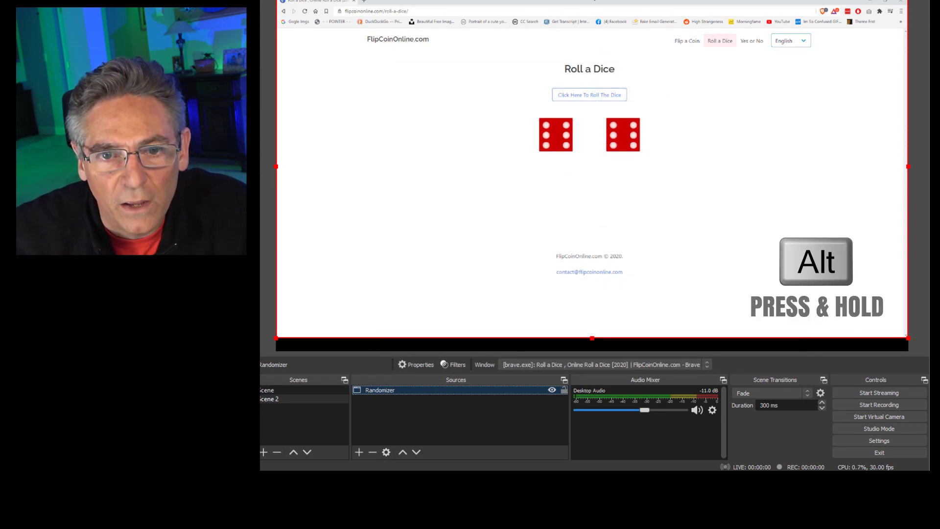
Crop the Randomizer source on all four sides so only the two dice remain in the frame.
left_click_drag(592, 2, 592, 105)
left_click_drag(594, 338, 585, 178)
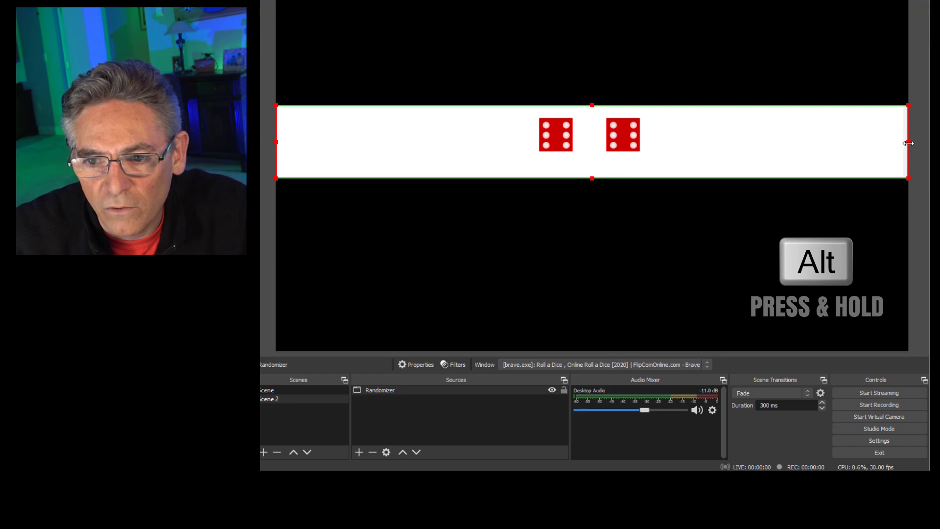
left_click_drag(908, 143, 667, 144)
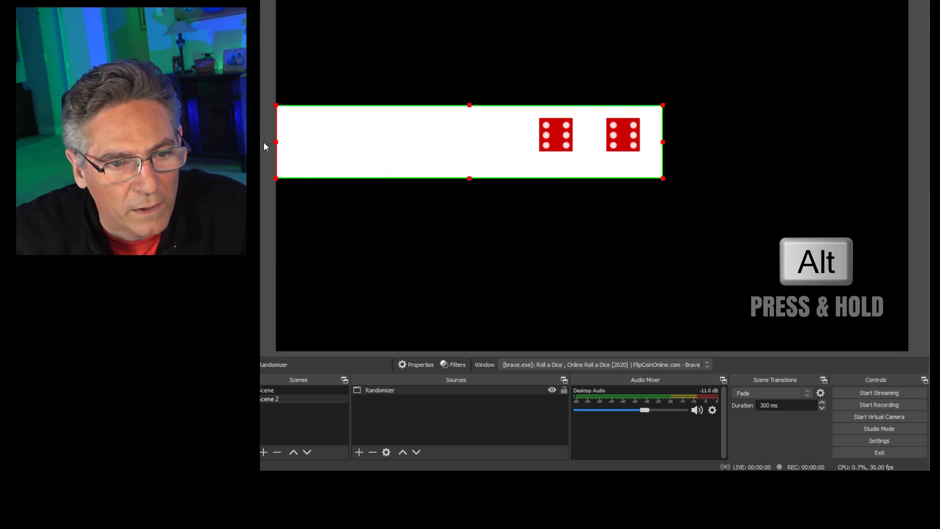
left_click_drag(275, 142, 507, 140)
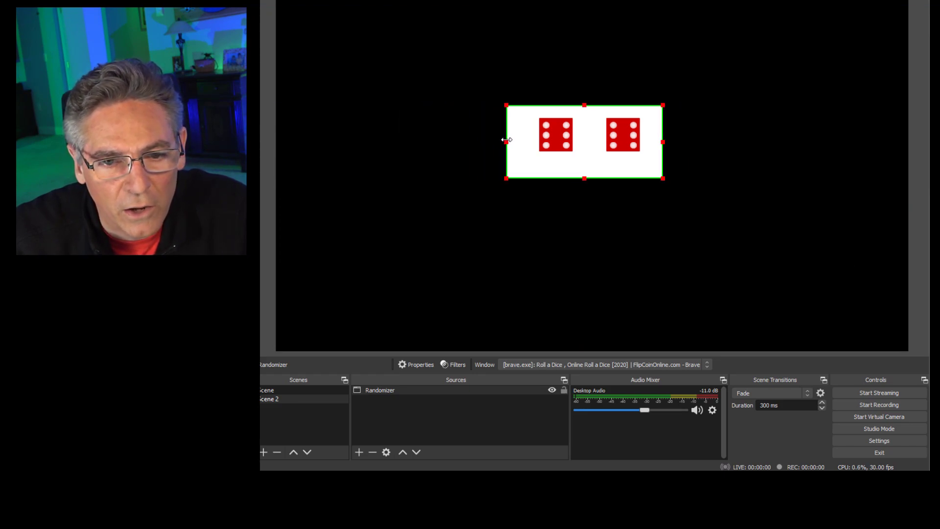
Enlarge the cropped dice source in the preview and reposition it on the canvas.
left_click_drag(506, 178, 439, 249)
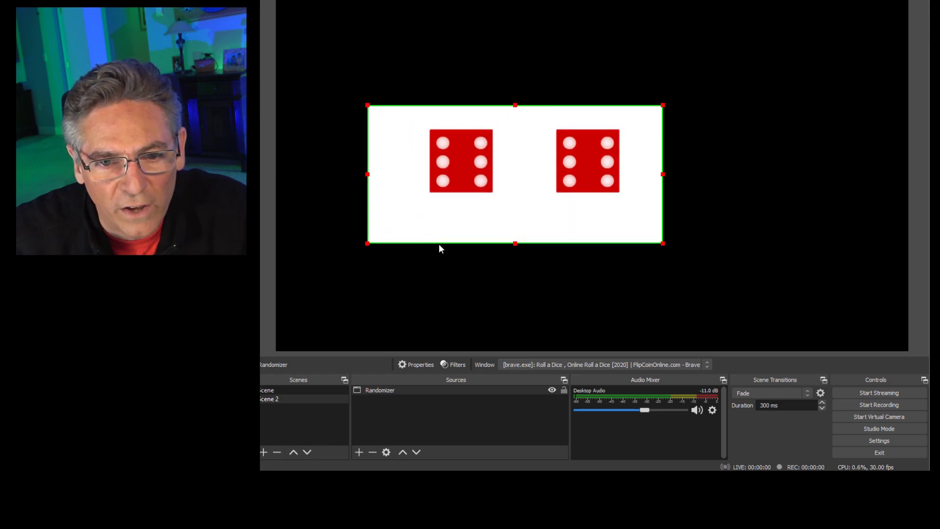
left_click_drag(664, 105, 728, 73)
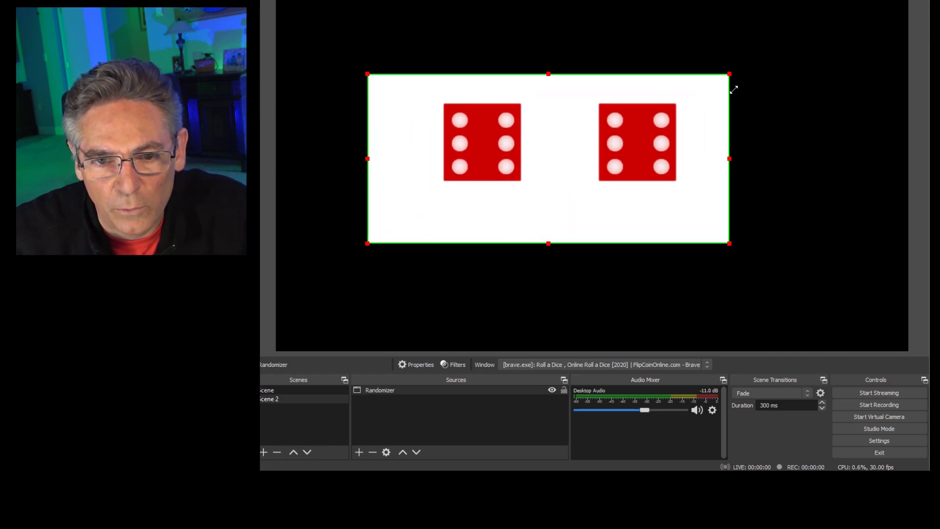
left_click_drag(720, 147, 768, 155)
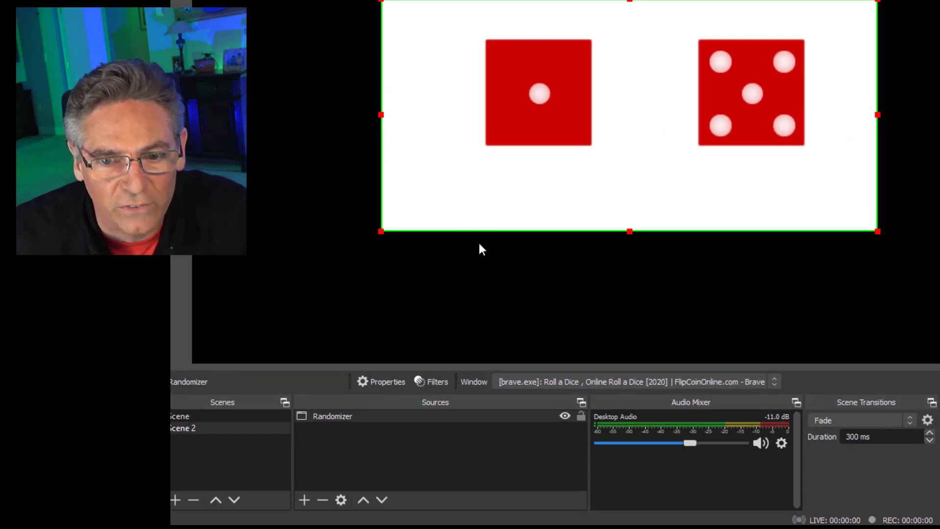
Add a Color Key filter with its default name to the Randomizer source.
right_click(362, 418)
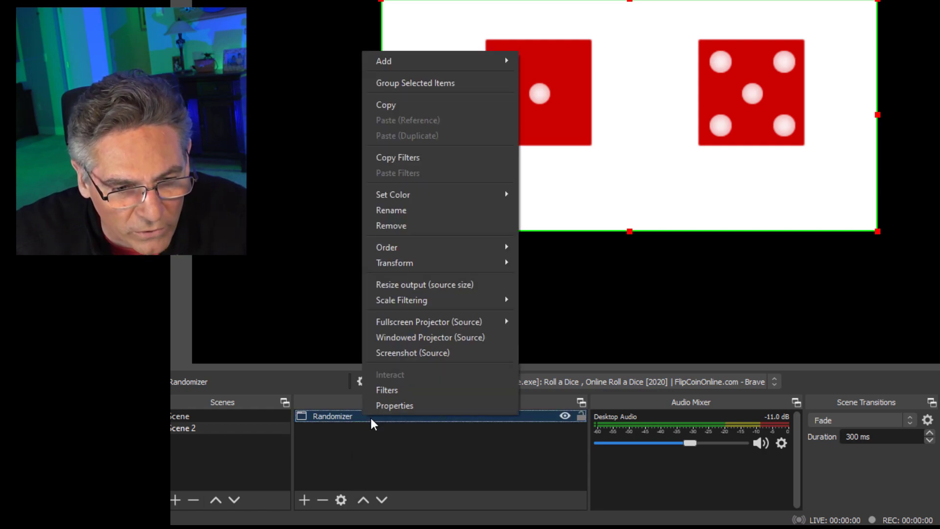
left_click(389, 392)
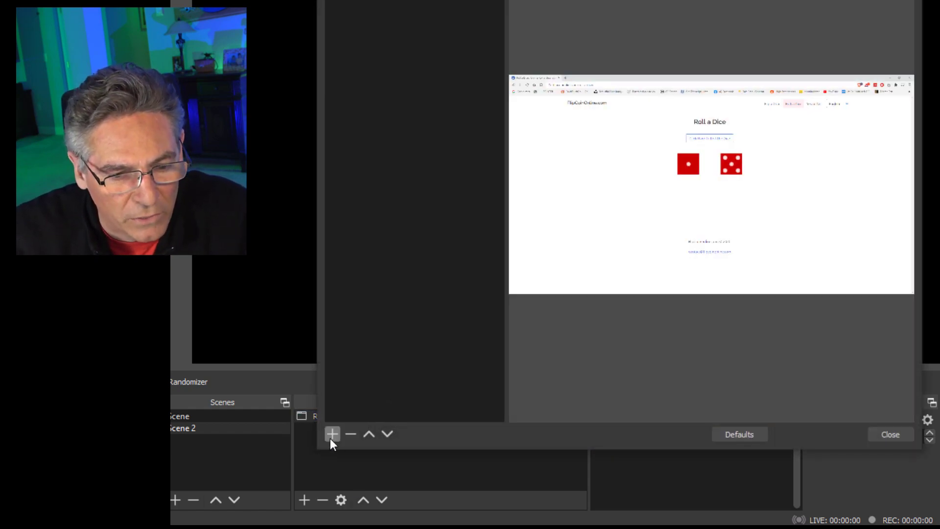
left_click(333, 433)
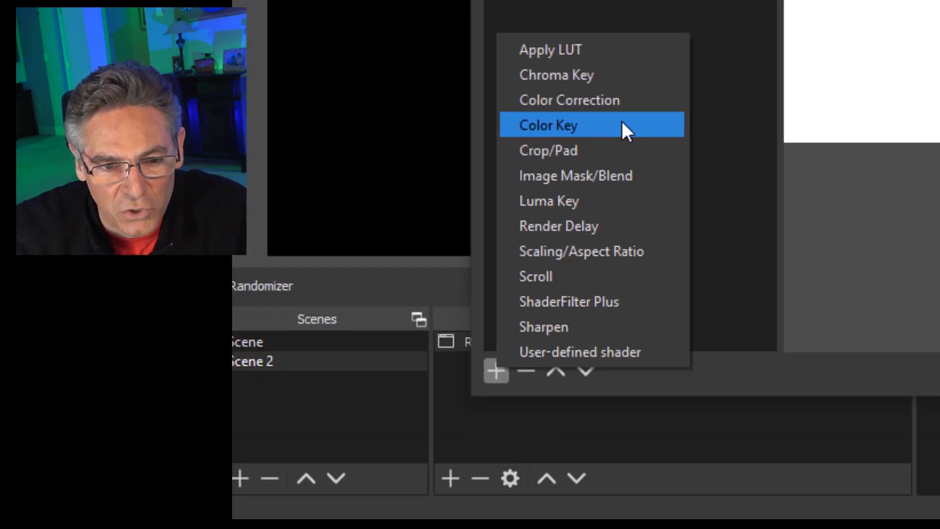
left_click(622, 124)
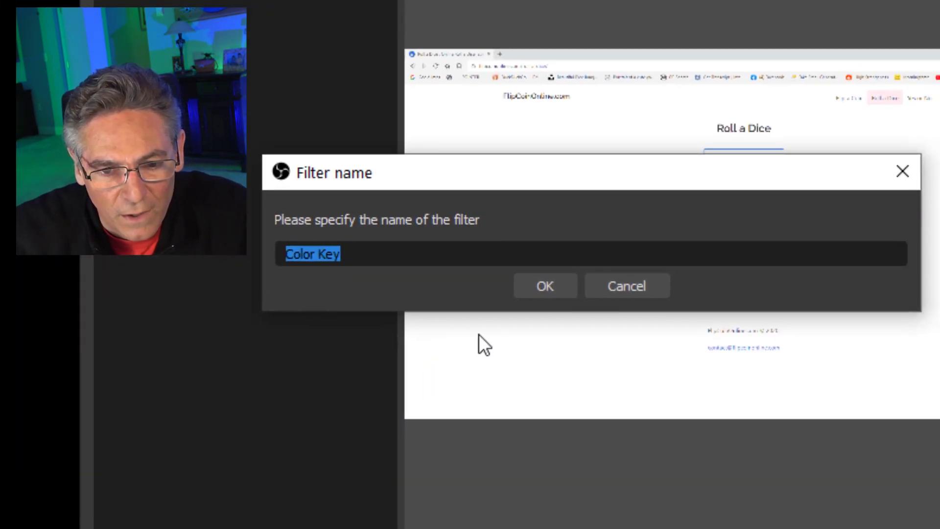
left_click(543, 287)
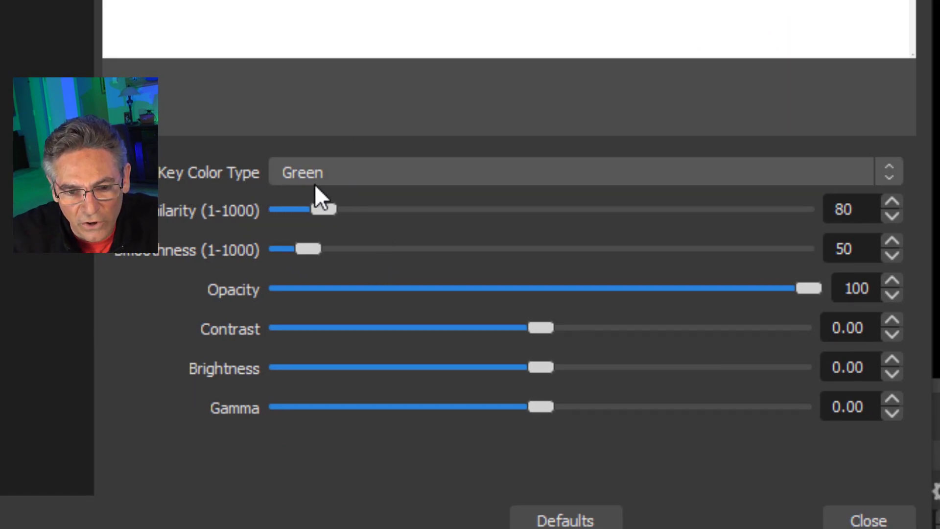
Set the Color Key filter's key color type to Custom Color and choose white (#ffffff) as the key color.
left_click(370, 179)
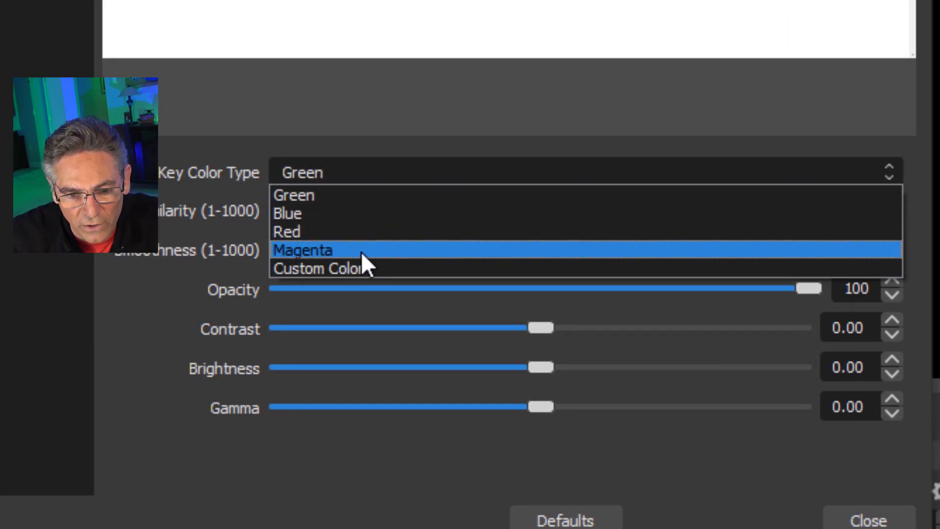
left_click(361, 268)
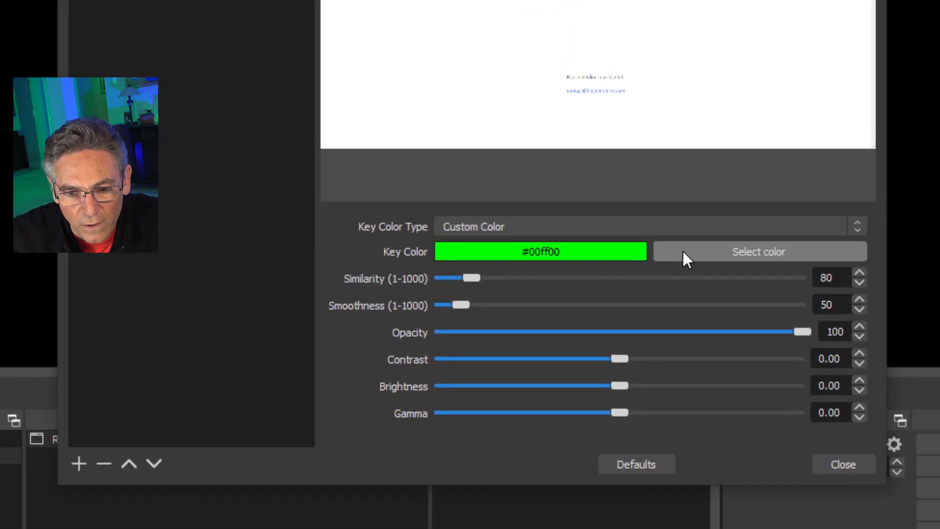
left_click(684, 253)
left_click(245, 248)
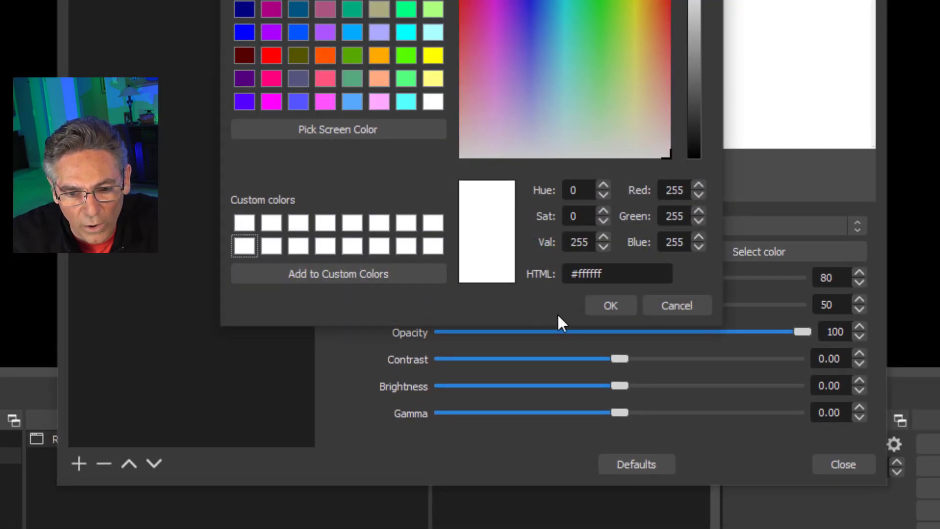
left_click(600, 307)
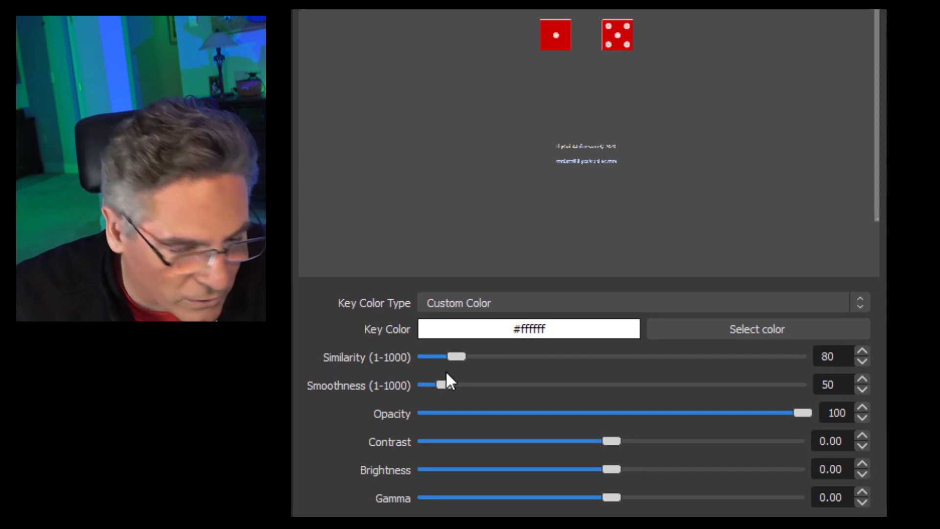
Set the Color Key filter's similarity to 55 and its smoothness to 42.
left_click_drag(456, 357, 432, 359)
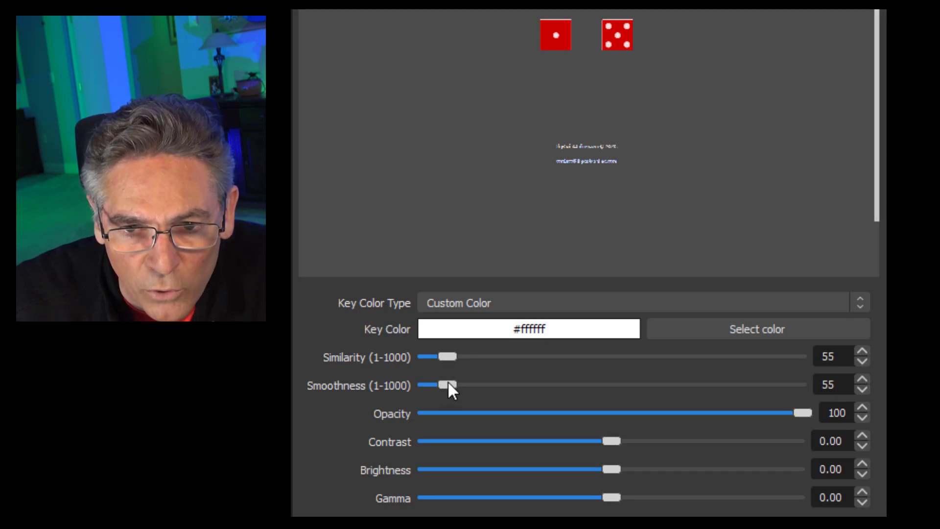
left_click_drag(450, 390, 436, 390)
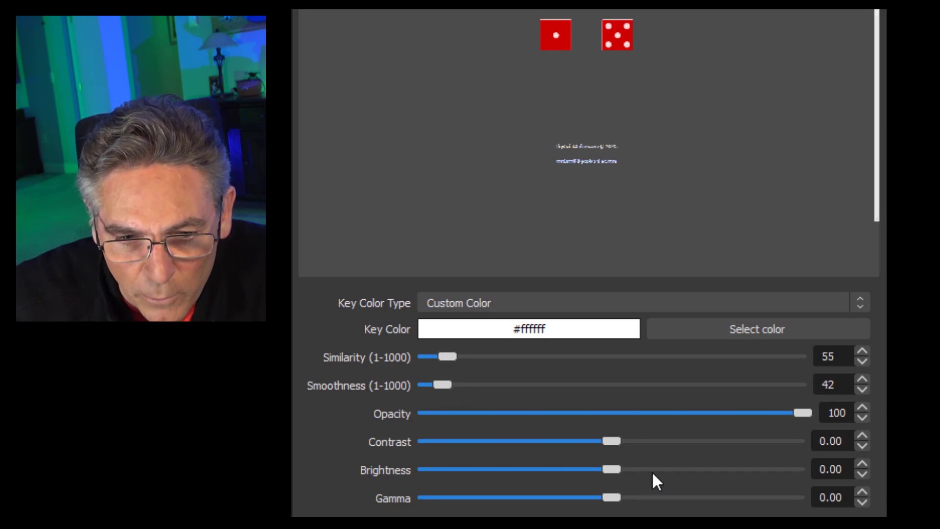
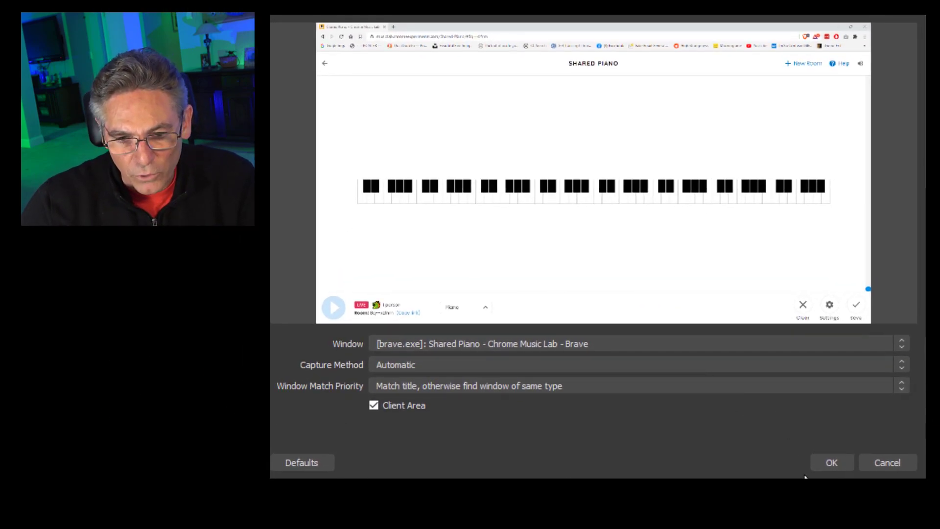
Accept the Shared Piano window capture and crop its upper and lower edges, cutting off everything below the keyboard.
left_click(820, 463)
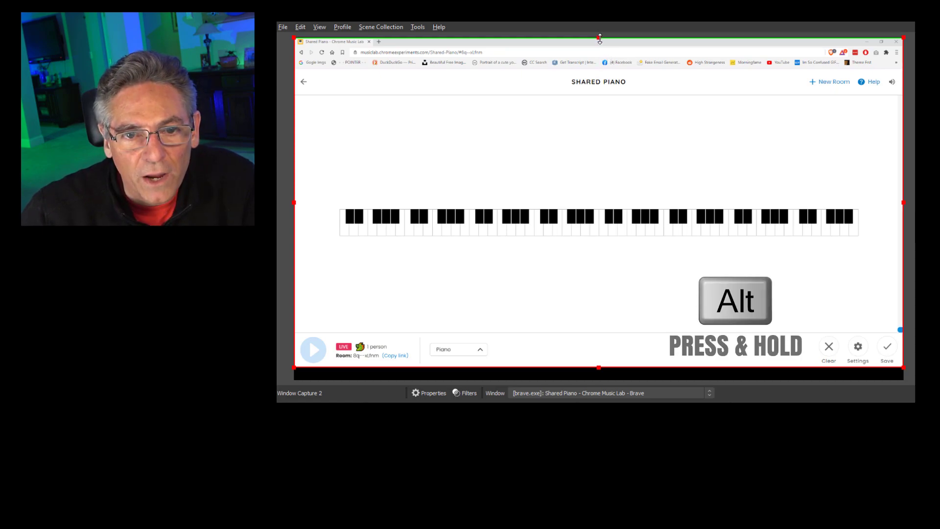
left_click_drag(599, 39, 602, 96)
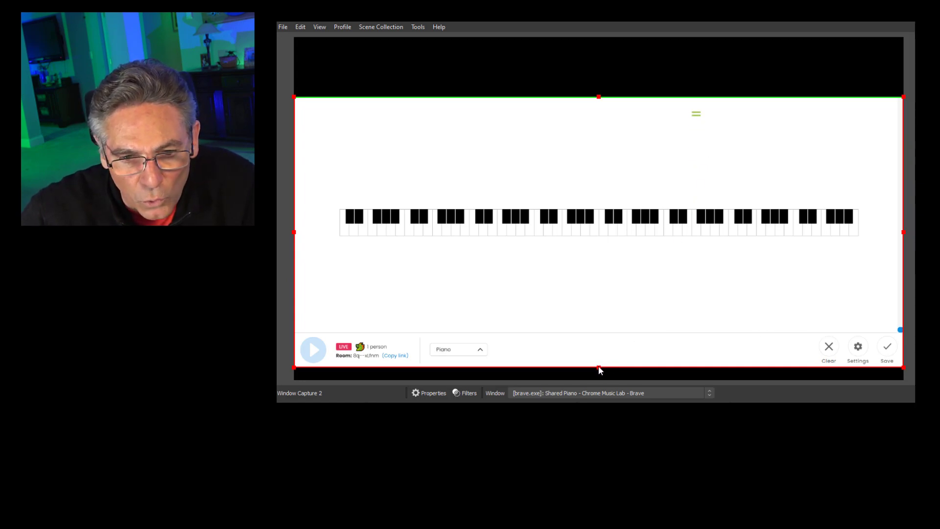
left_click_drag(599, 368, 612, 238)
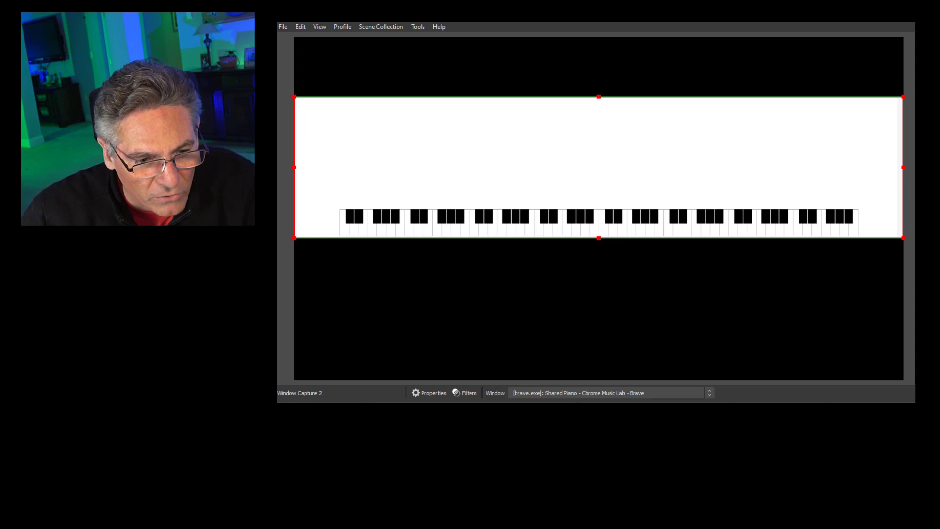
Add a Color Key filter with its default name to the Window Capture 2 source.
right_click(403, 157)
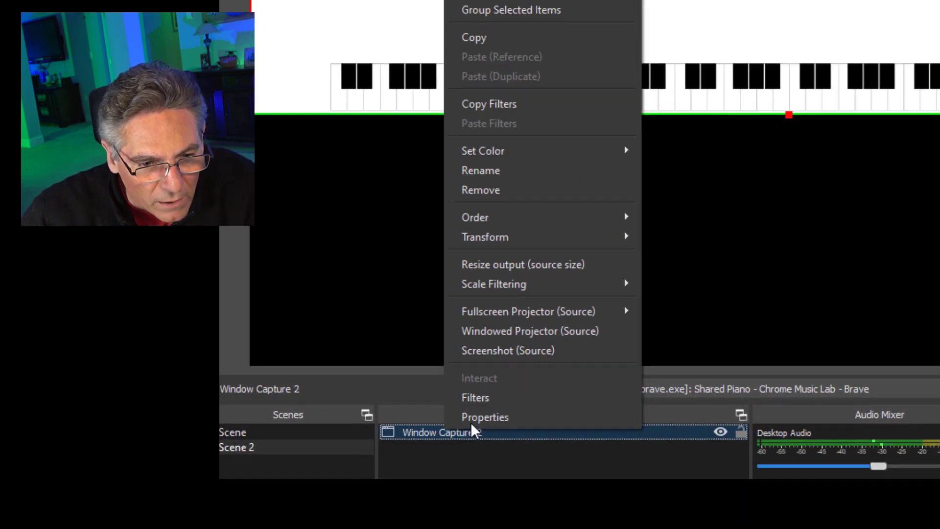
left_click(424, 412)
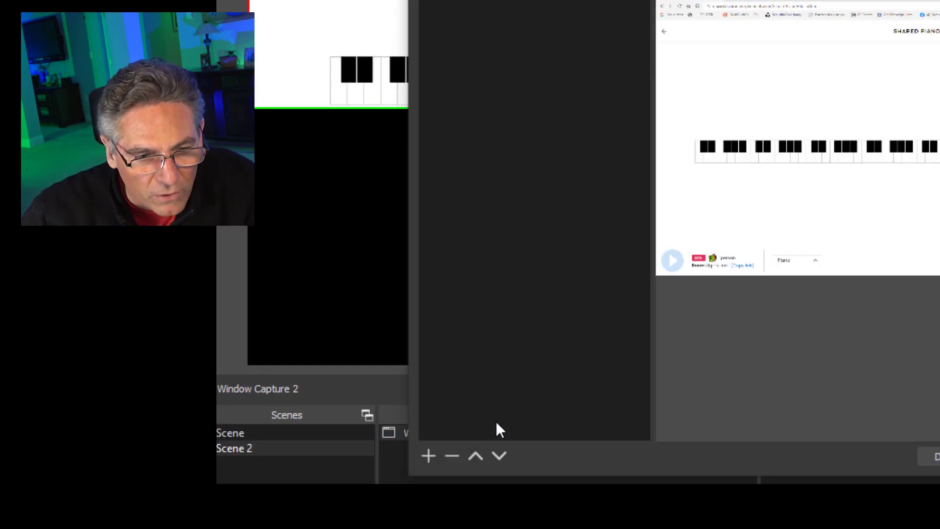
left_click(429, 457)
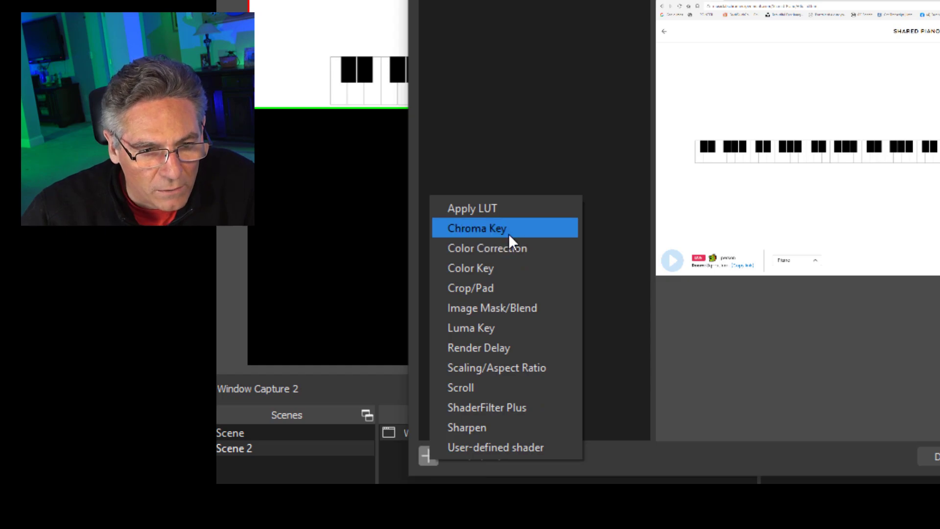
left_click(507, 268)
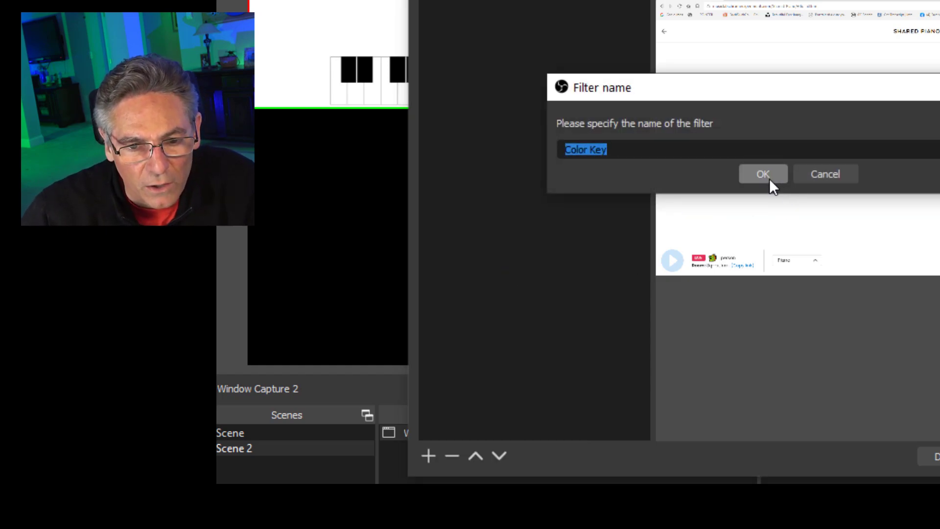
left_click(769, 177)
Set the piano filter's key color type to Custom Color with white (#ffffff) as the key color, and close the filters.
left_click(525, 265)
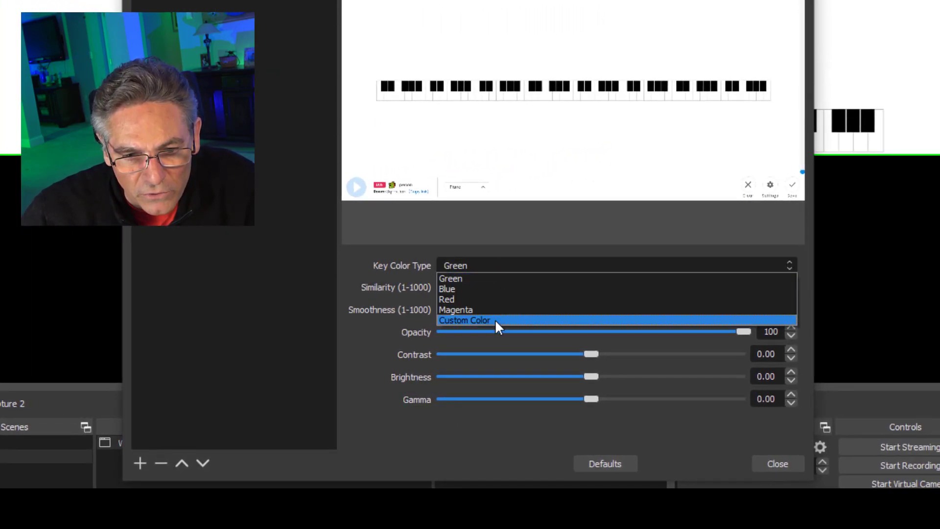
left_click(495, 319)
left_click(652, 291)
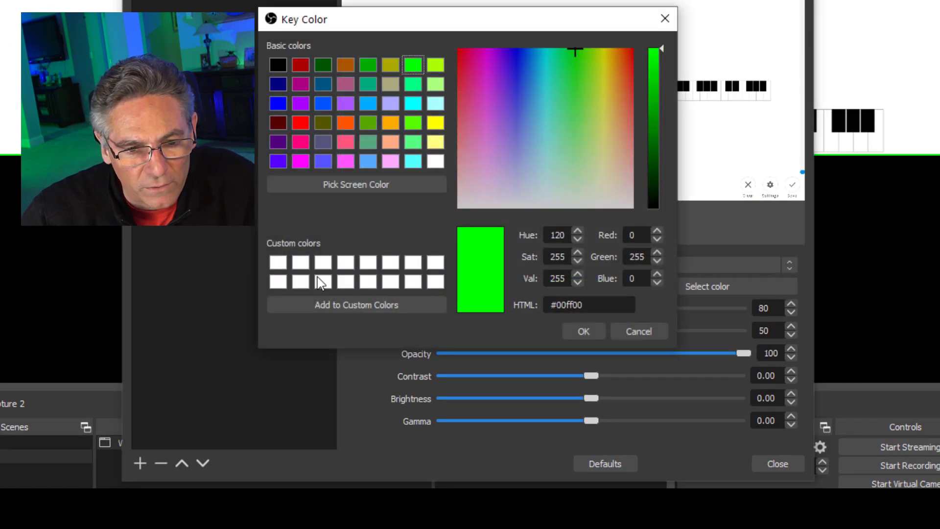
left_click(278, 263)
left_click(584, 331)
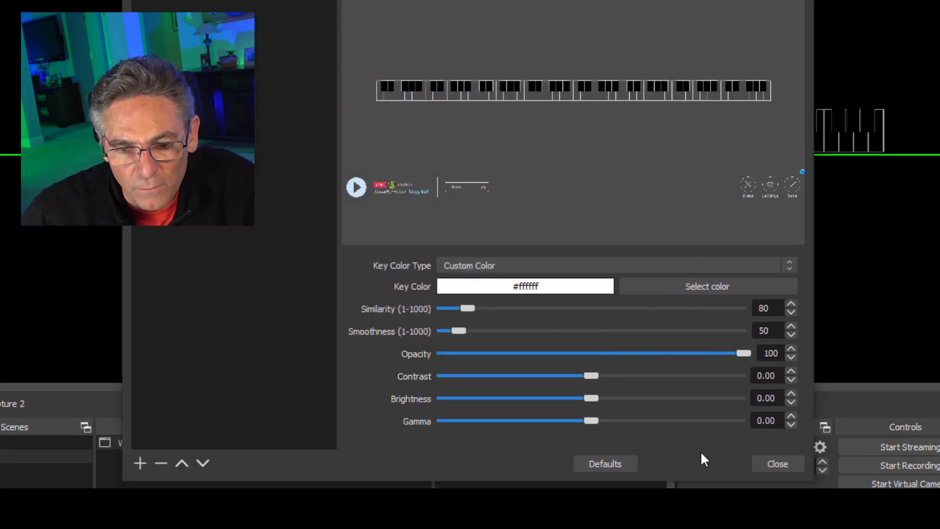
left_click(772, 463)
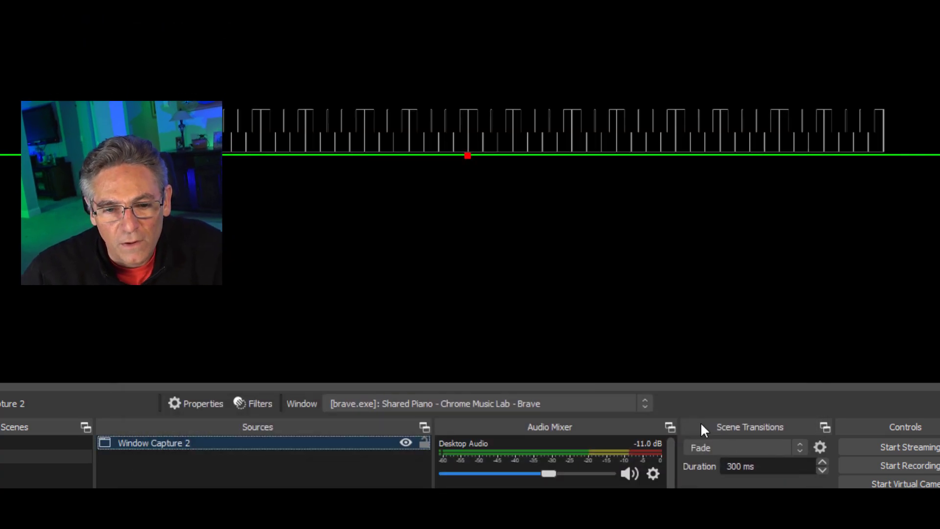
left_click(522, 263)
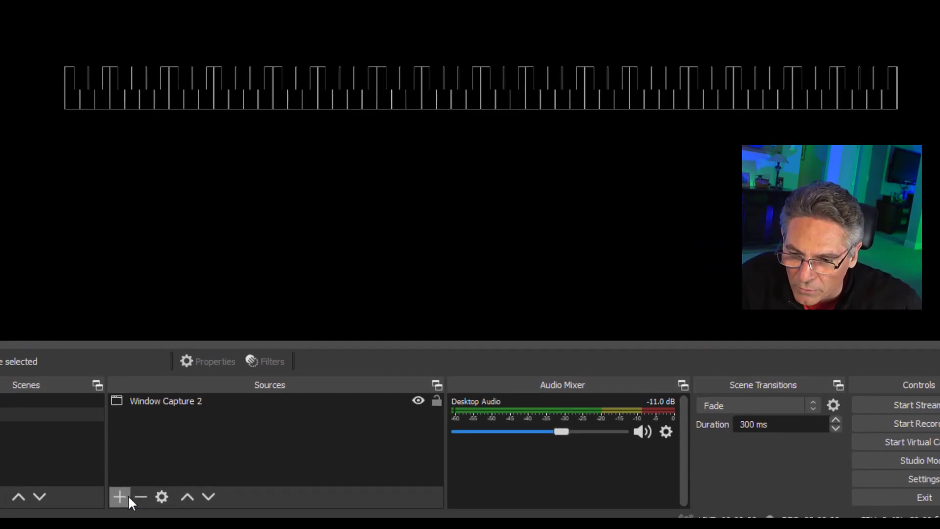
Add a Color Source with its default name and set its color to white (#ffffff).
left_click(128, 496)
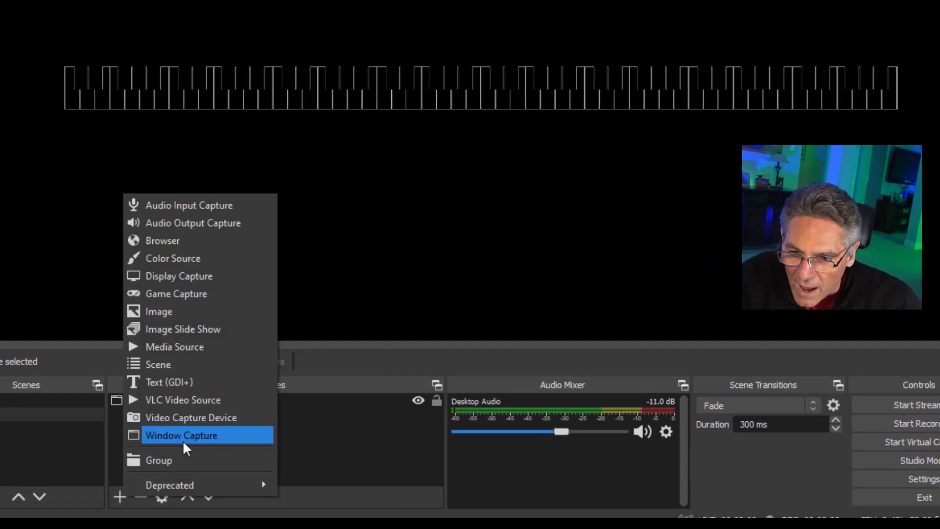
left_click(212, 257)
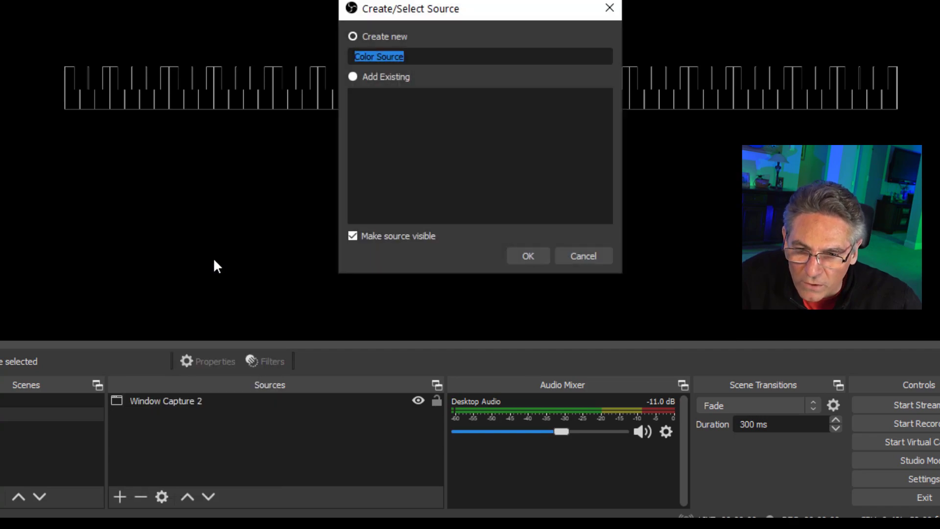
left_click(522, 254)
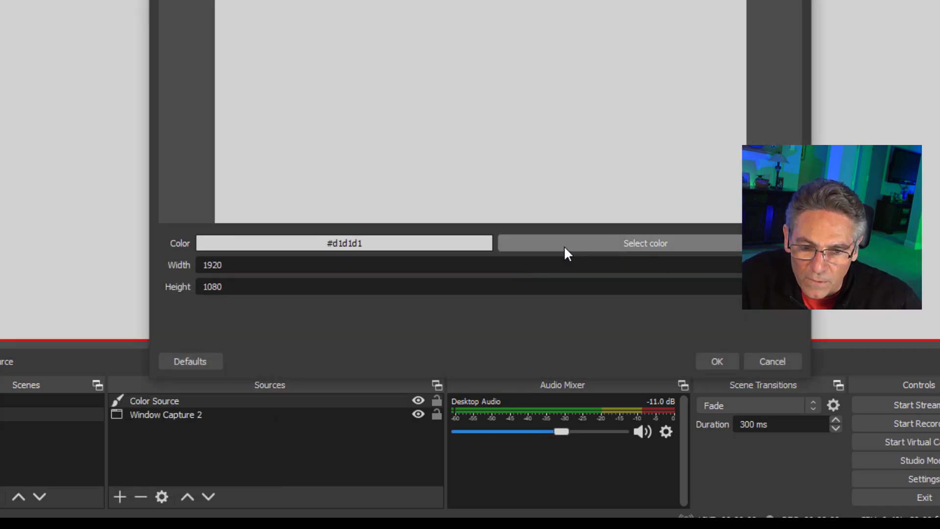
left_click(566, 253)
left_click(380, 220)
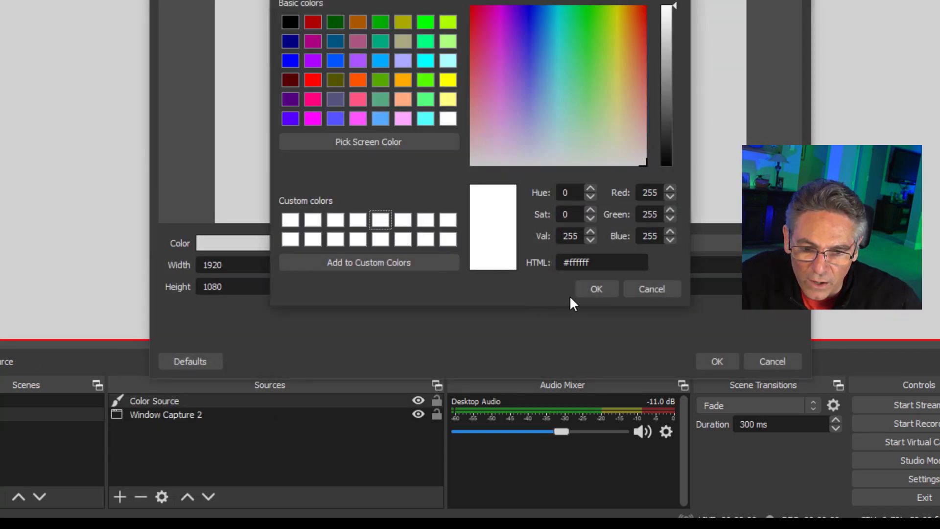
left_click(594, 288)
left_click(716, 361)
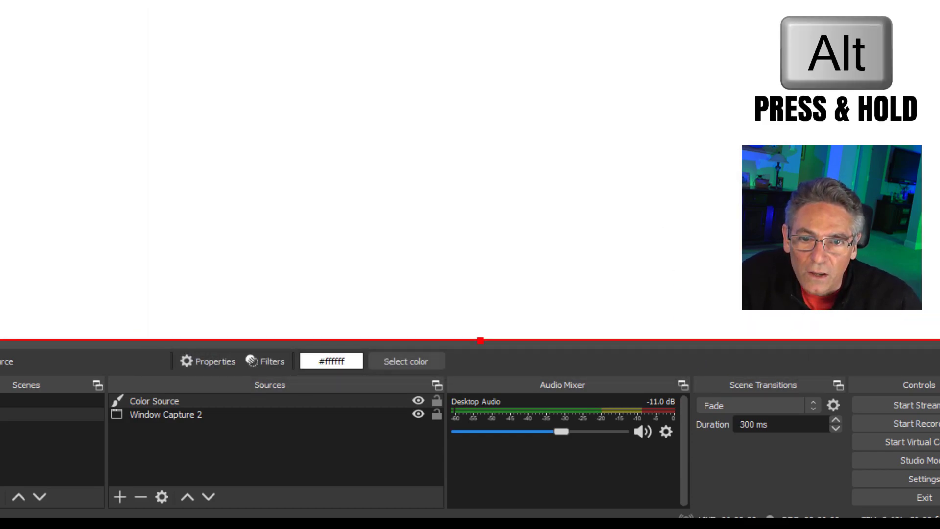
Crop the white color source to a narrow horizontal strip and place it beneath Window Capture 2 in the source order.
left_click_drag(471, 4, 464, 114)
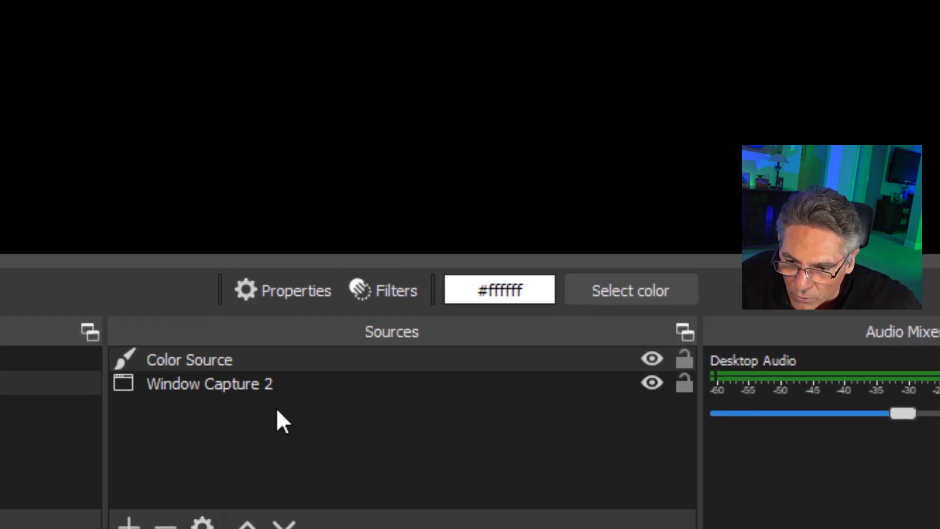
left_click_drag(325, 330, 338, 377)
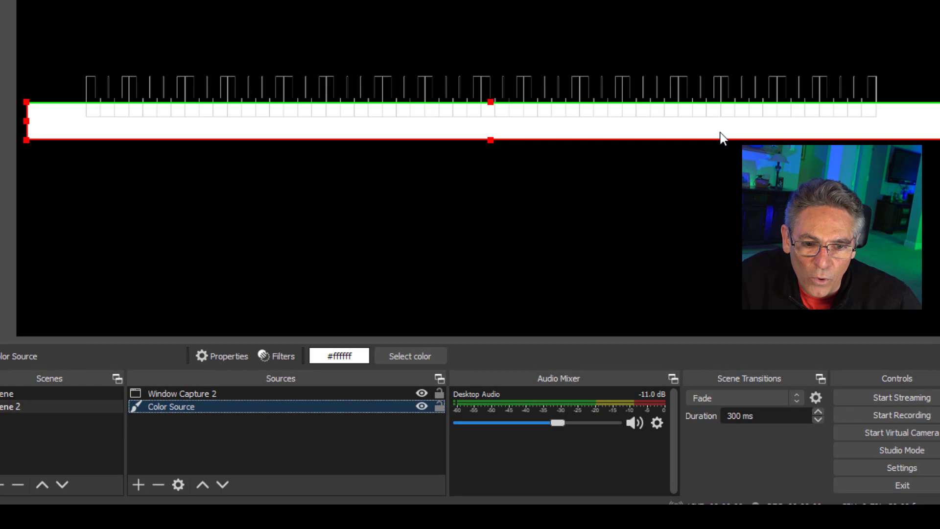
Move the white strip behind the piano keys and fit its sides and lower edge to the keyboard's outline.
left_click_drag(720, 139, 719, 103)
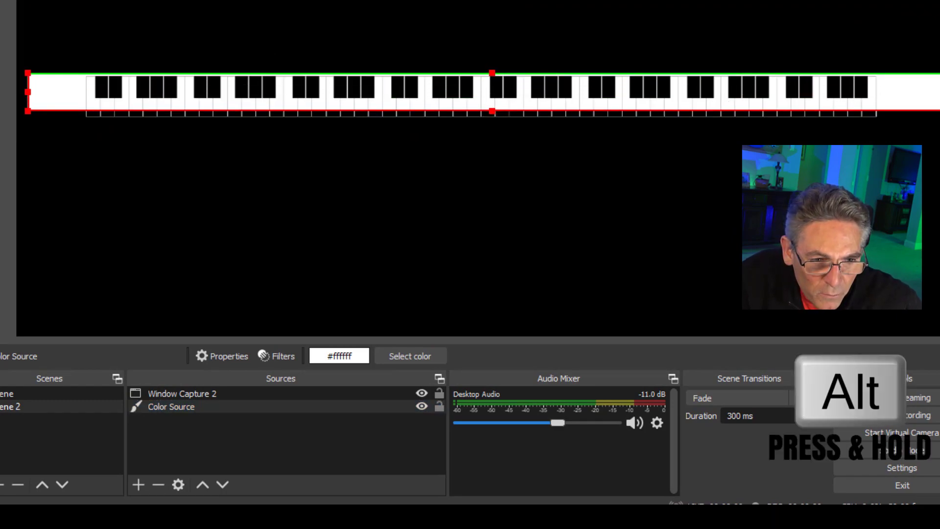
left_click_drag(938, 90, 889, 87)
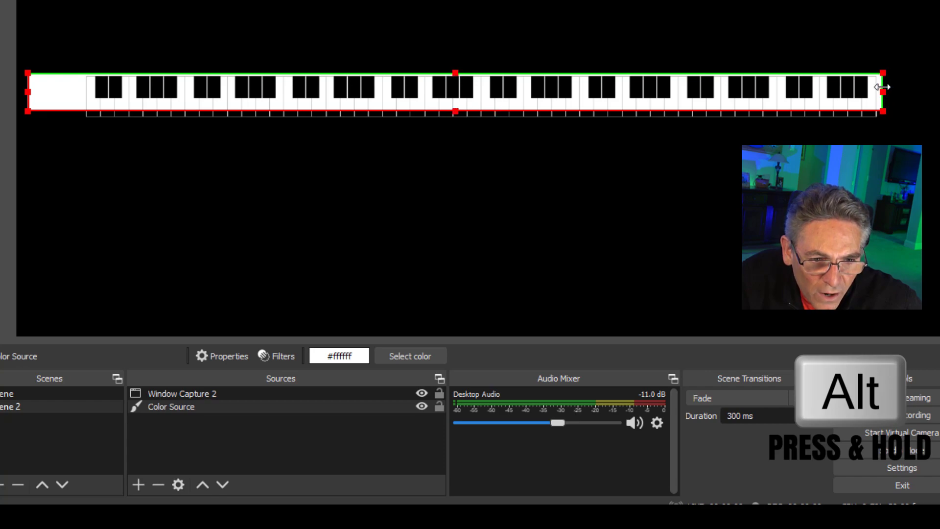
left_click_drag(25, 92, 82, 92)
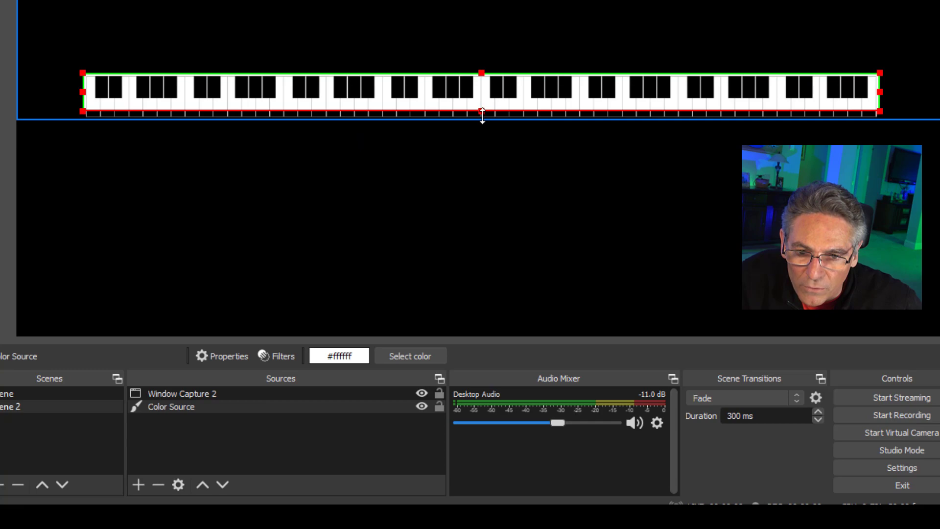
left_click_drag(483, 111, 487, 119)
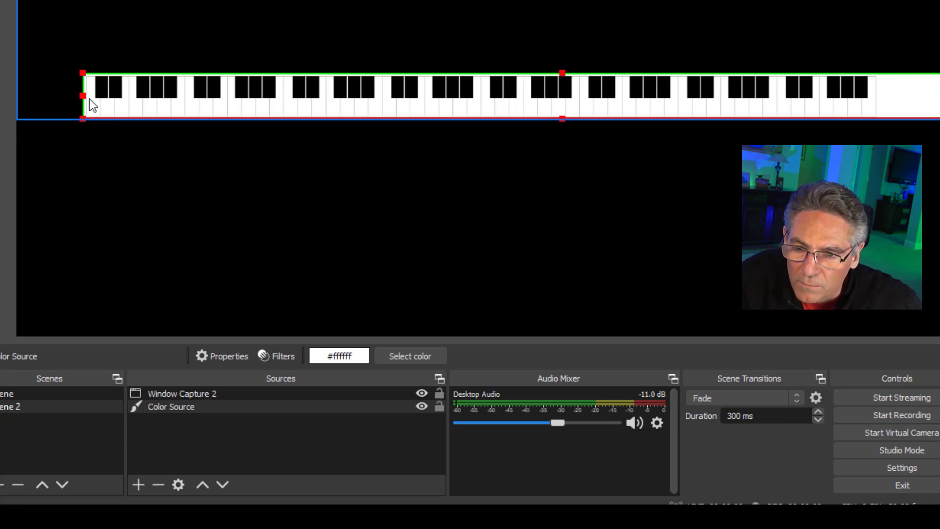
left_click_drag(928, 97, 878, 96)
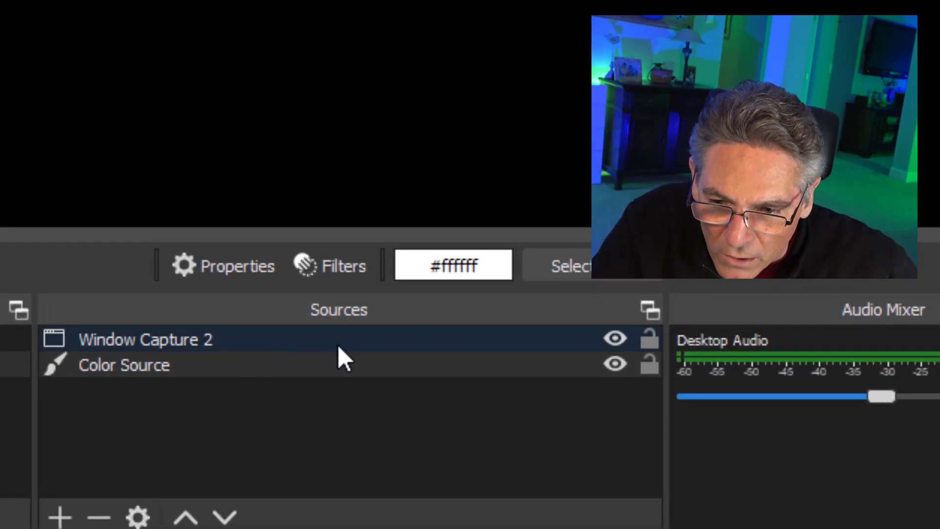
Lock the Window Capture 2 and Color Source layers in place and deselect them.
left_click(347, 339)
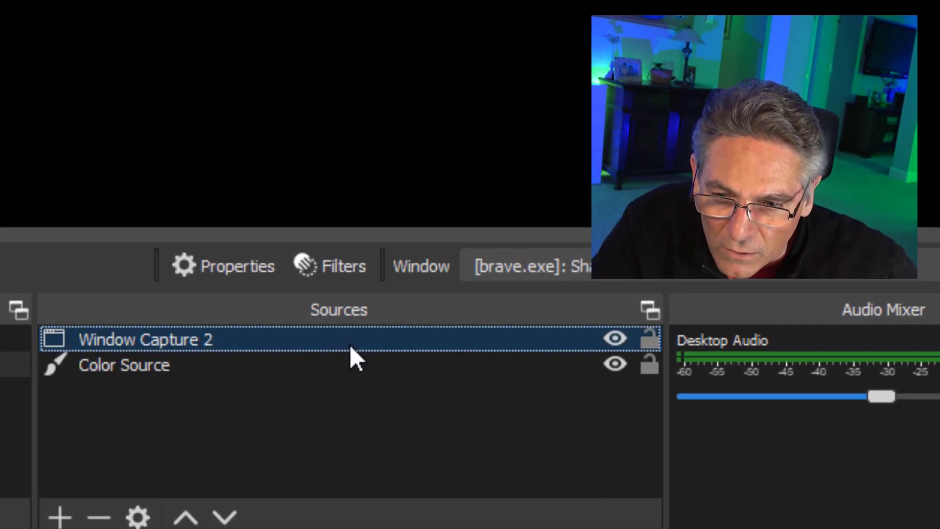
left_click(650, 337)
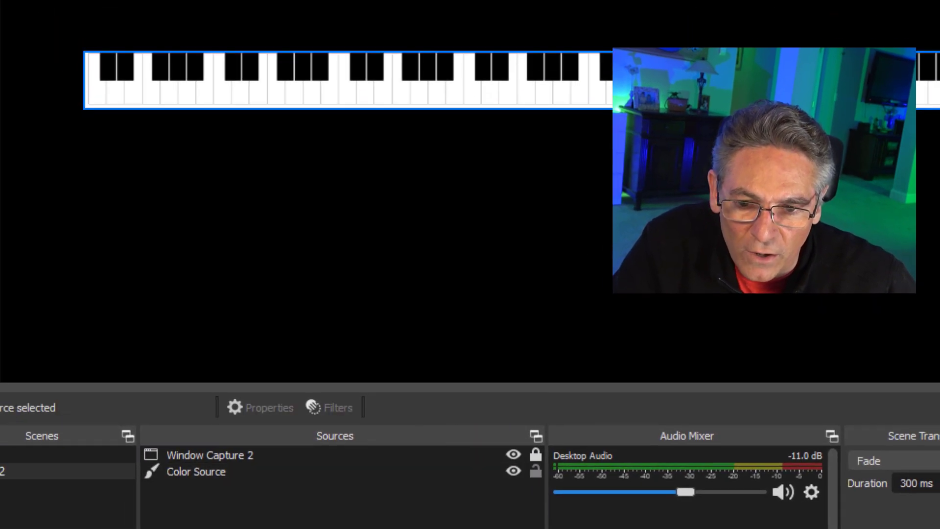
left_click(818, 0)
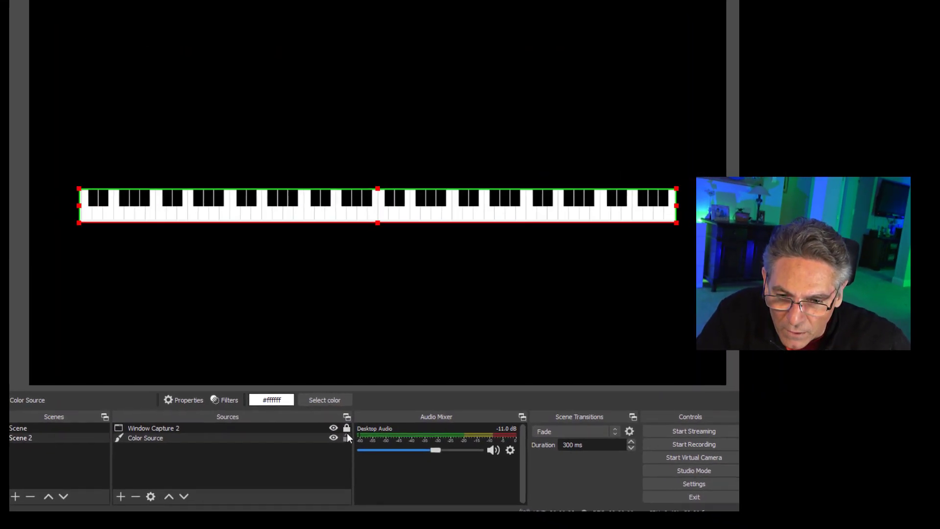
left_click(632, 250)
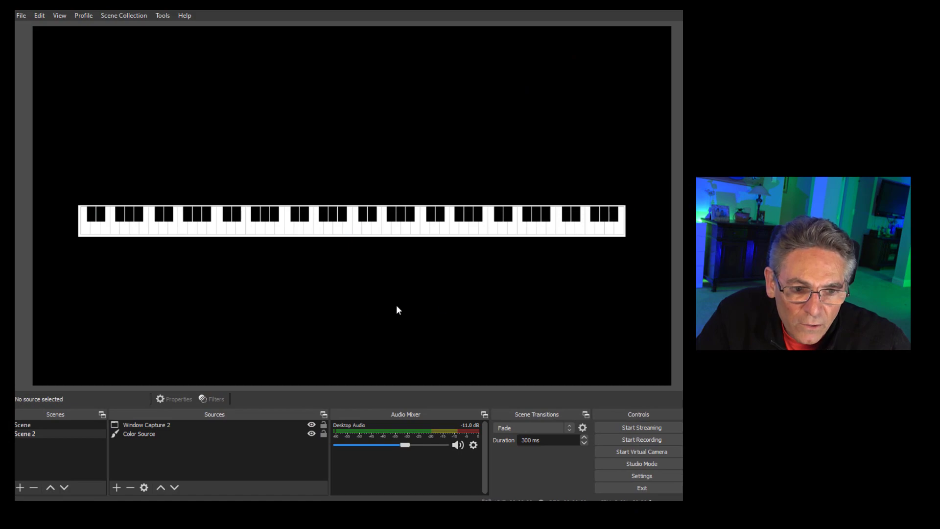
left_click(417, 233)
left_click(666, 317)
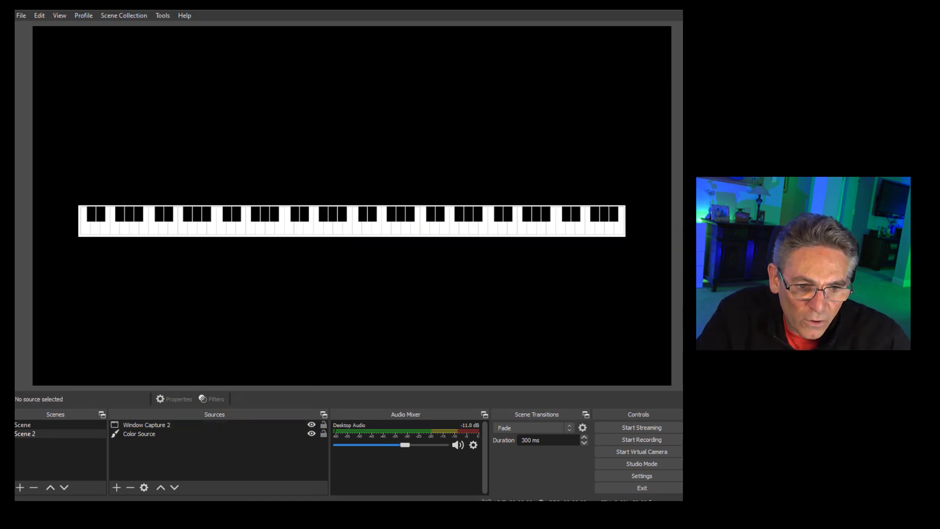